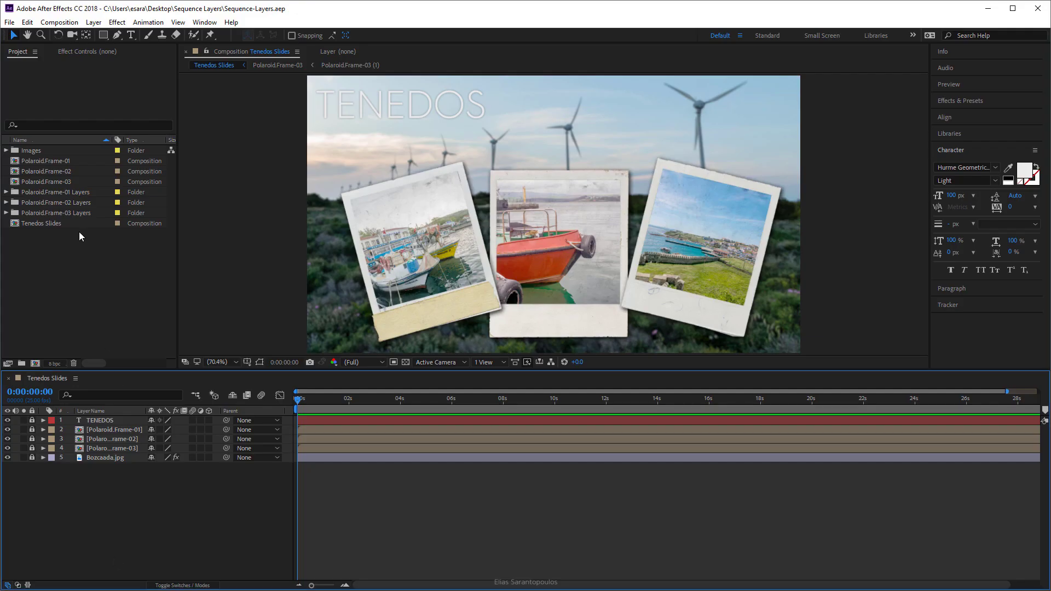
- Import Checkerboard-320x180.psd as a Composition - Retain Layer Sizes
right_click(74, 240)
mouse_move(145, 295)
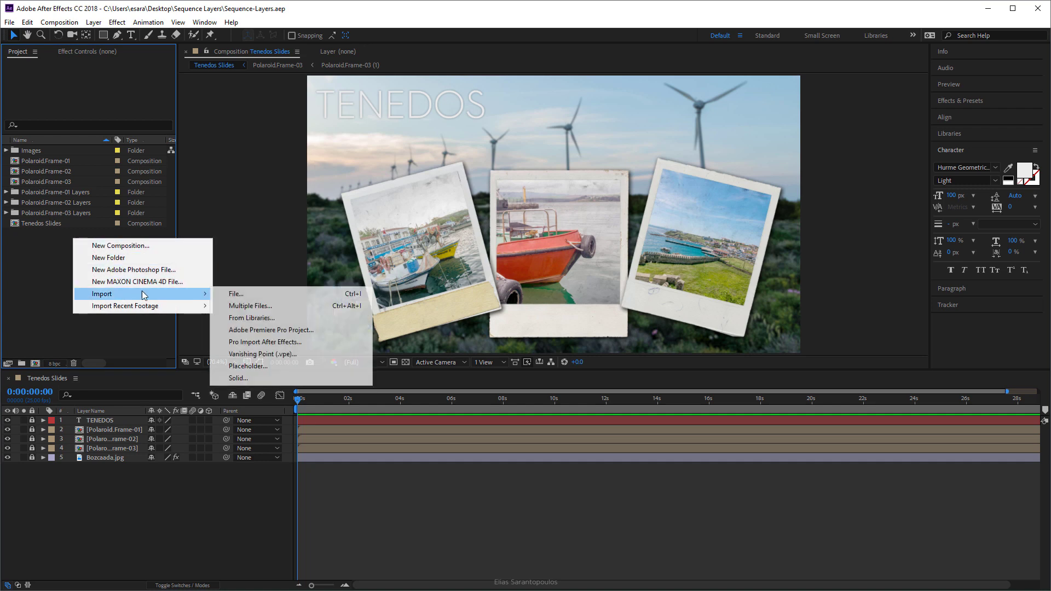
left_click(262, 295)
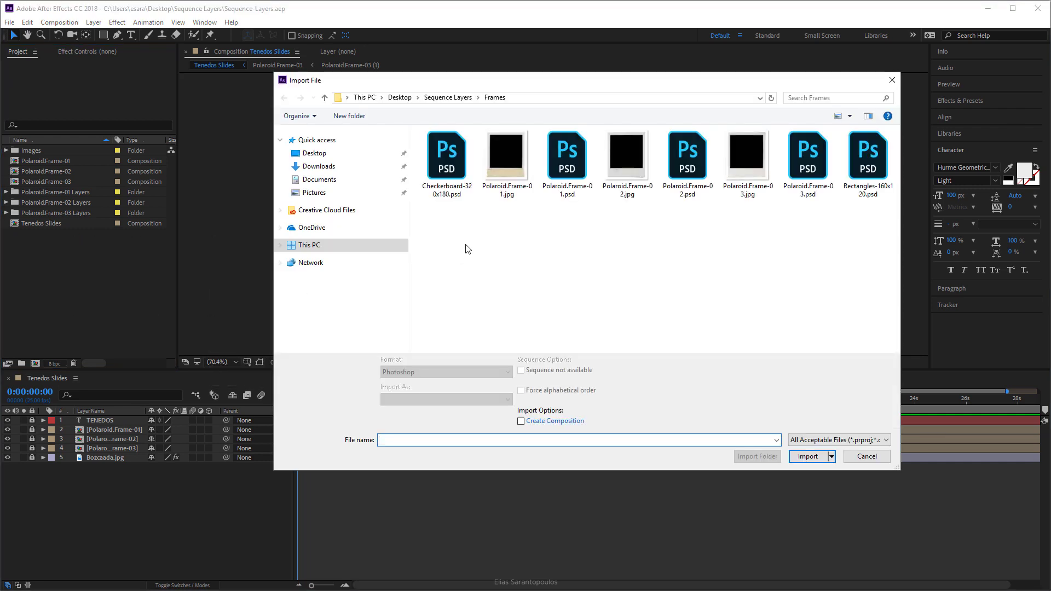
left_click(451, 171)
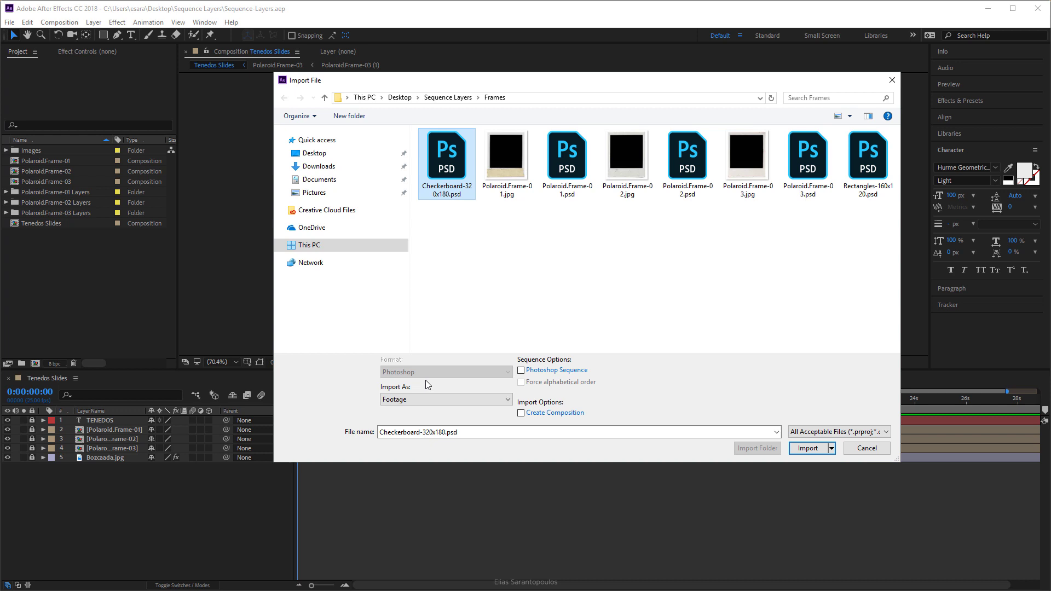
left_click(481, 402)
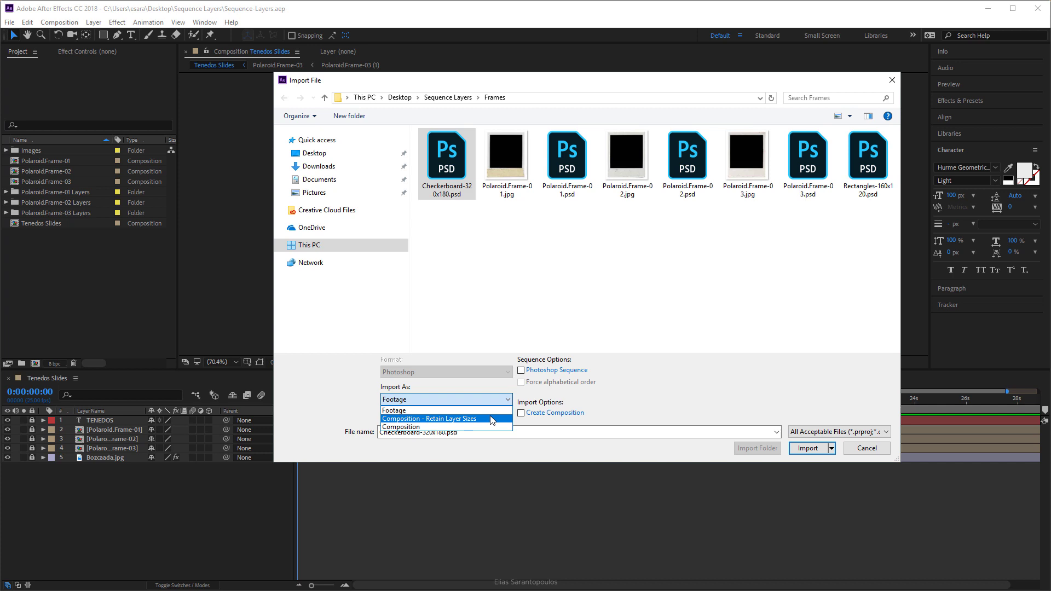
left_click(492, 419)
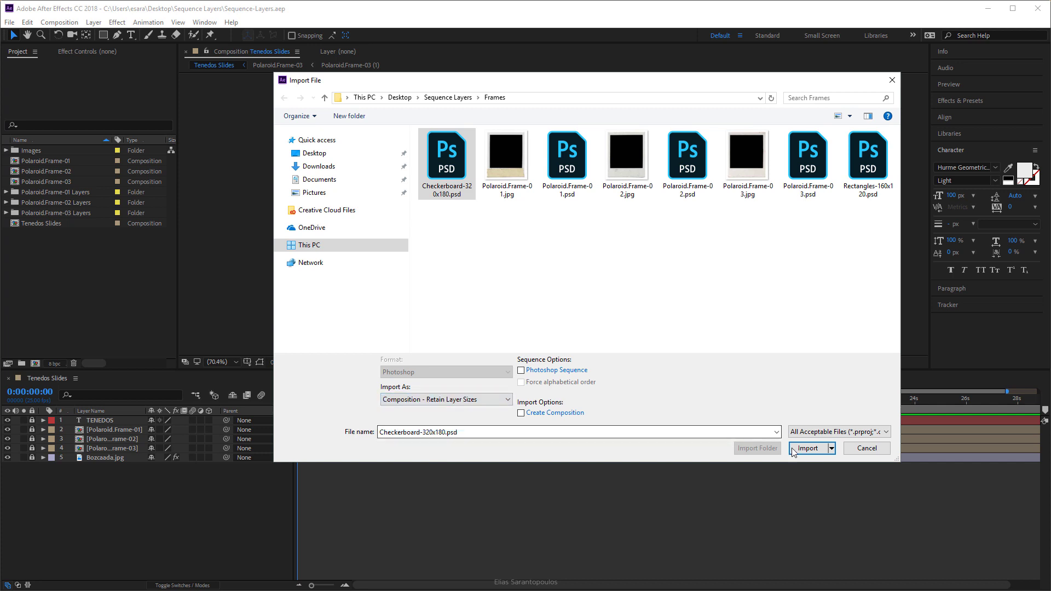
left_click(808, 448)
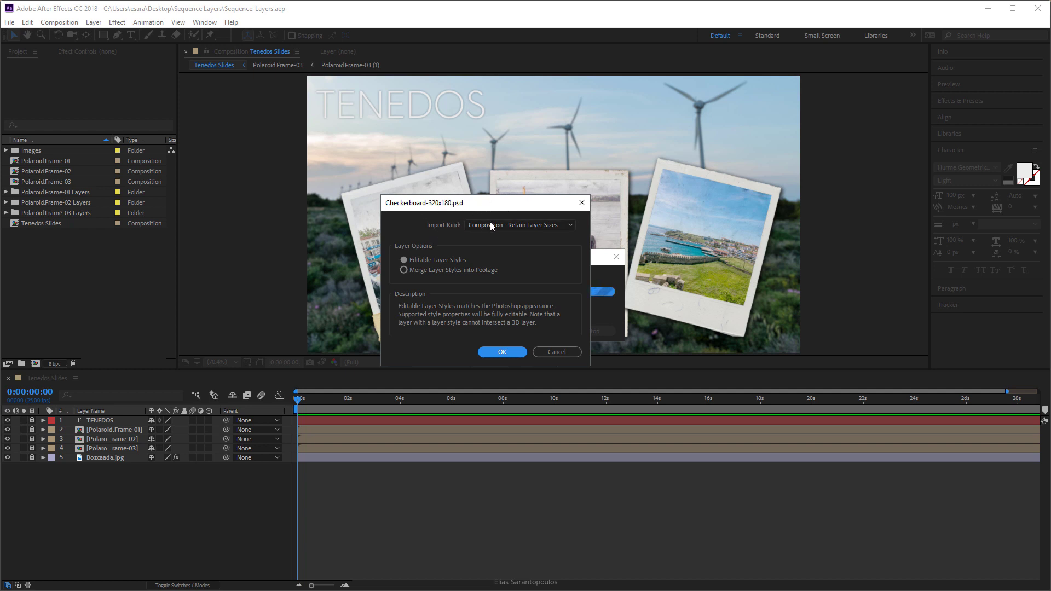
left_click(570, 227)
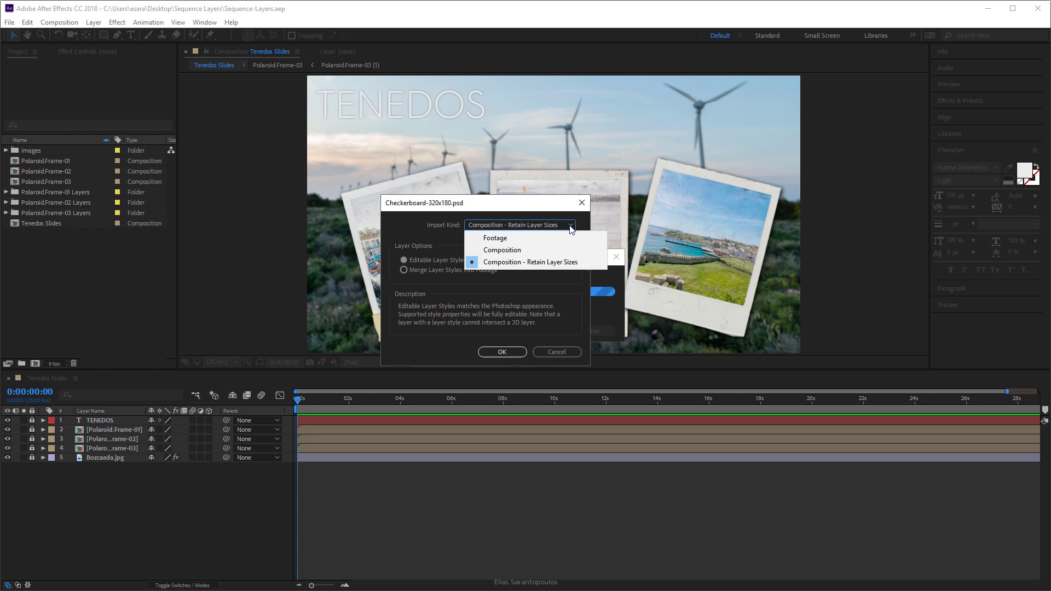
left_click(585, 265)
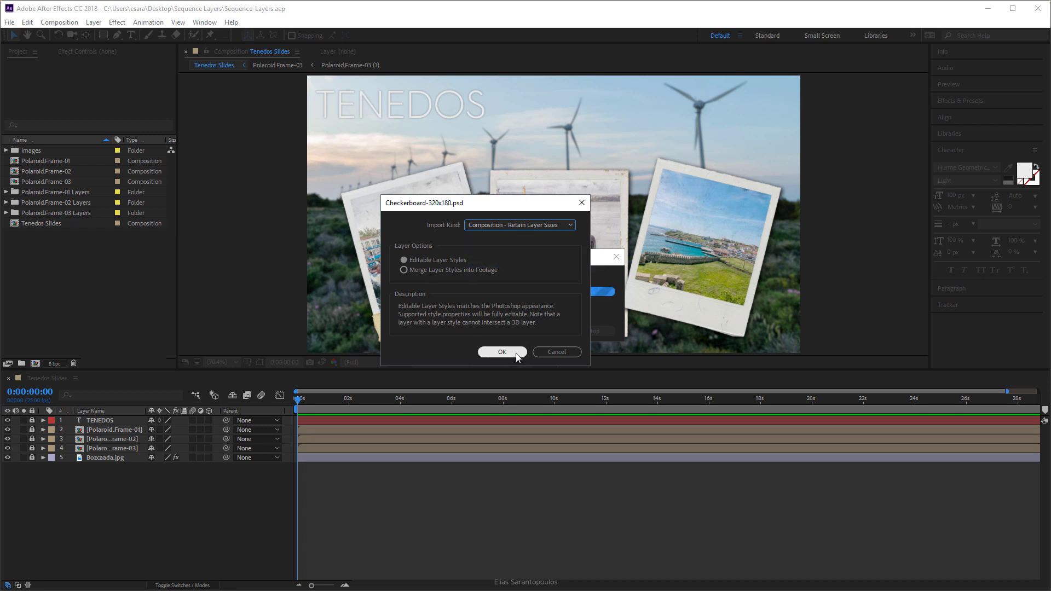
left_click(500, 352)
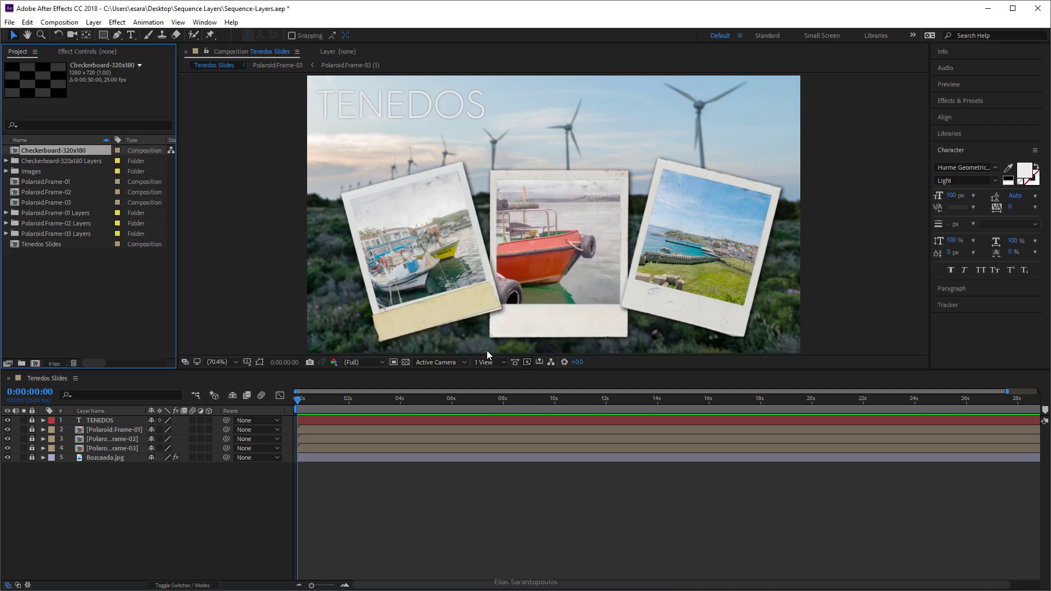
- Open the Checkerboard-320x180 composition to show its Rectangle 1–16 layers
double_click(14, 152)
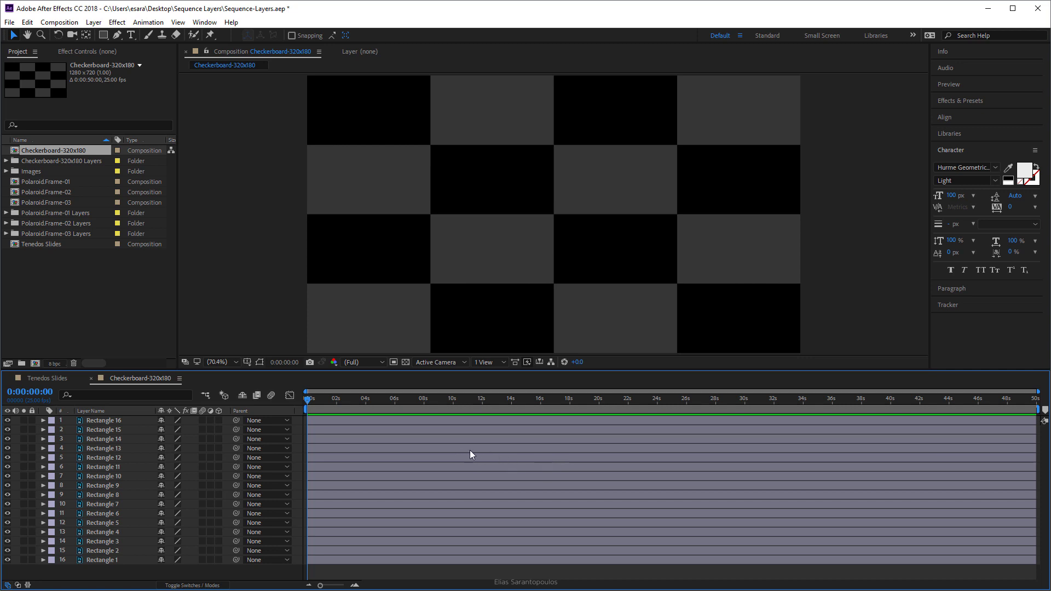
- Select all 16 Rectangle layers in shuffled order, starting with Rectangle 12 and ending with Rectangle 3
left_click(417, 459)
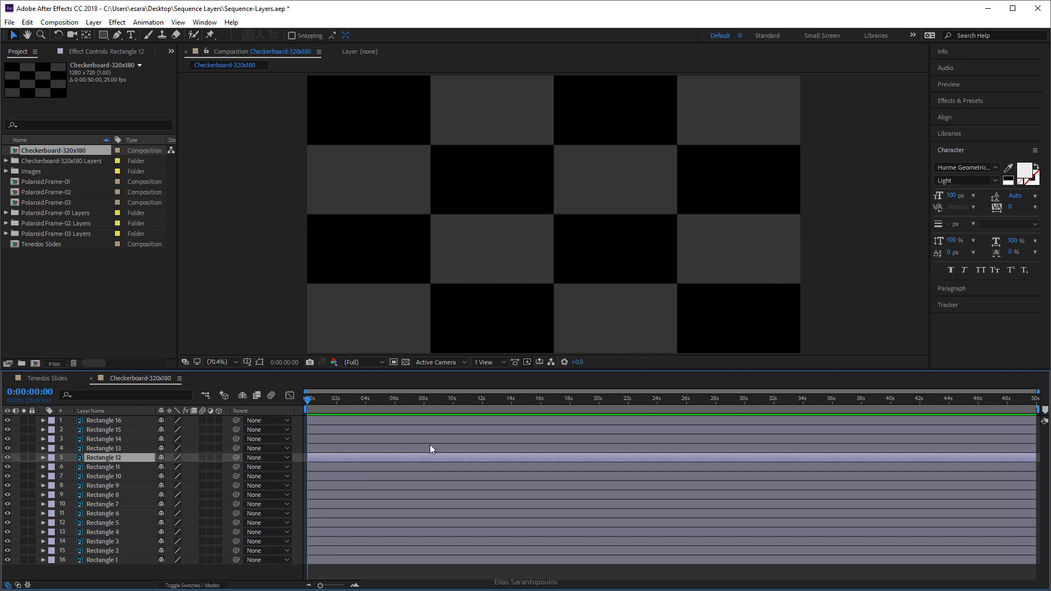
left_click(413, 422, "ctrl")
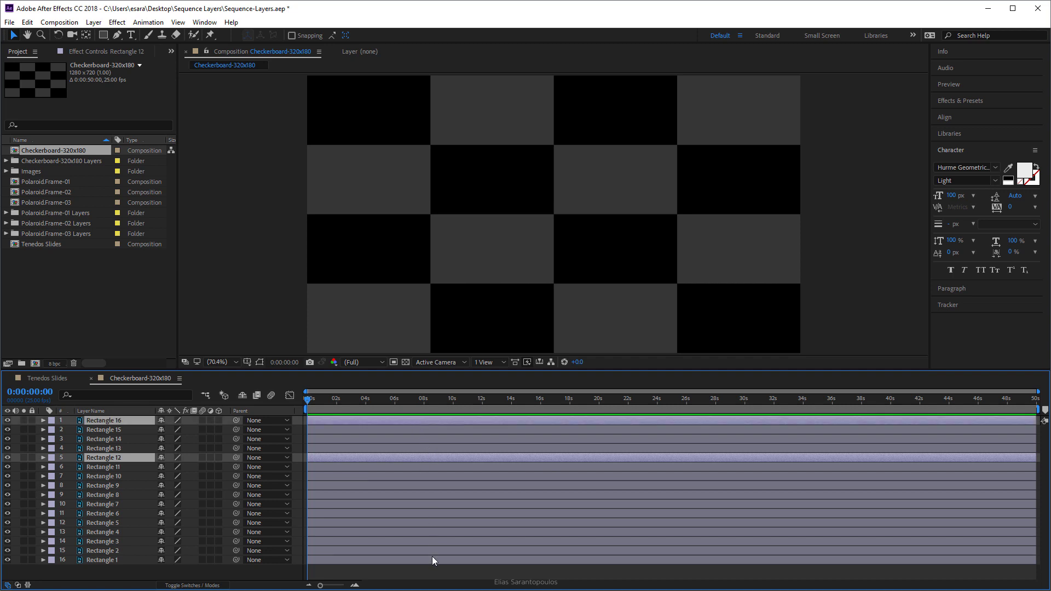
left_click(433, 558, "ctrl")
left_click(424, 504, "ctrl")
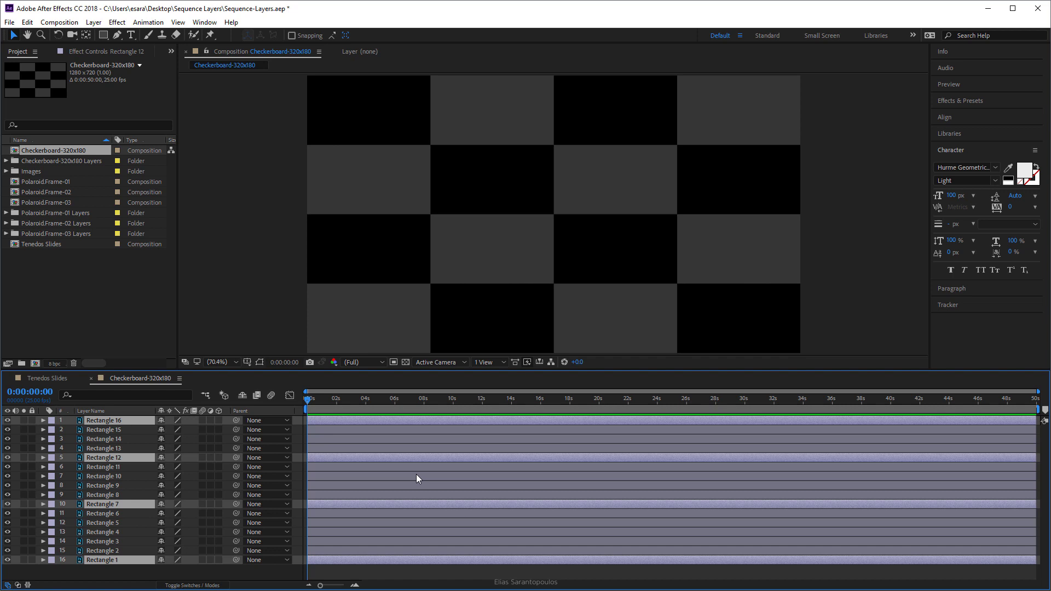
left_click(415, 468, "ctrl")
left_click(409, 430, "ctrl")
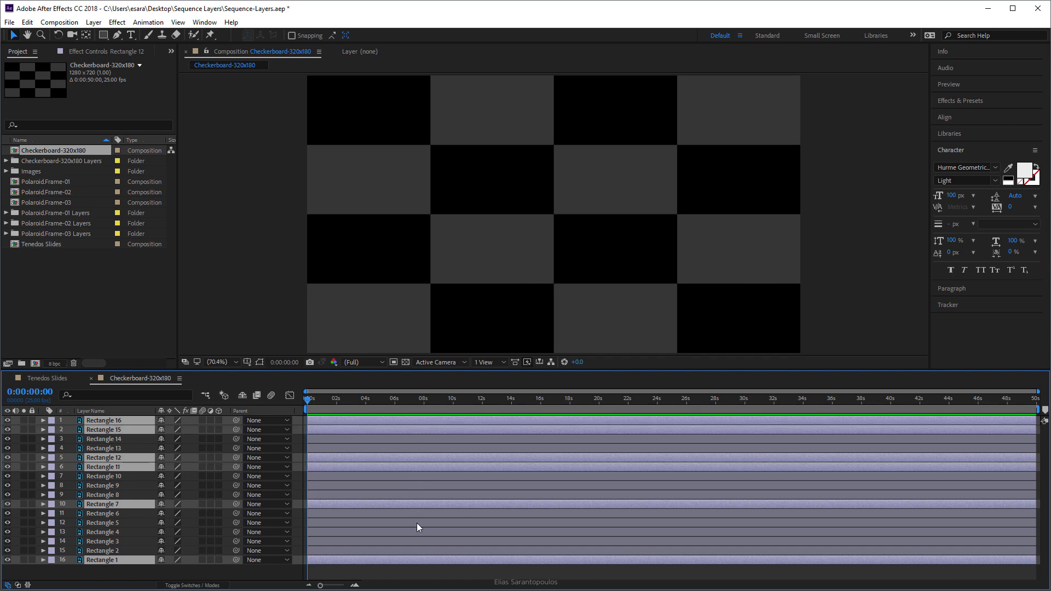
left_click(416, 532, "ctrl")
left_click(414, 487, "ctrl")
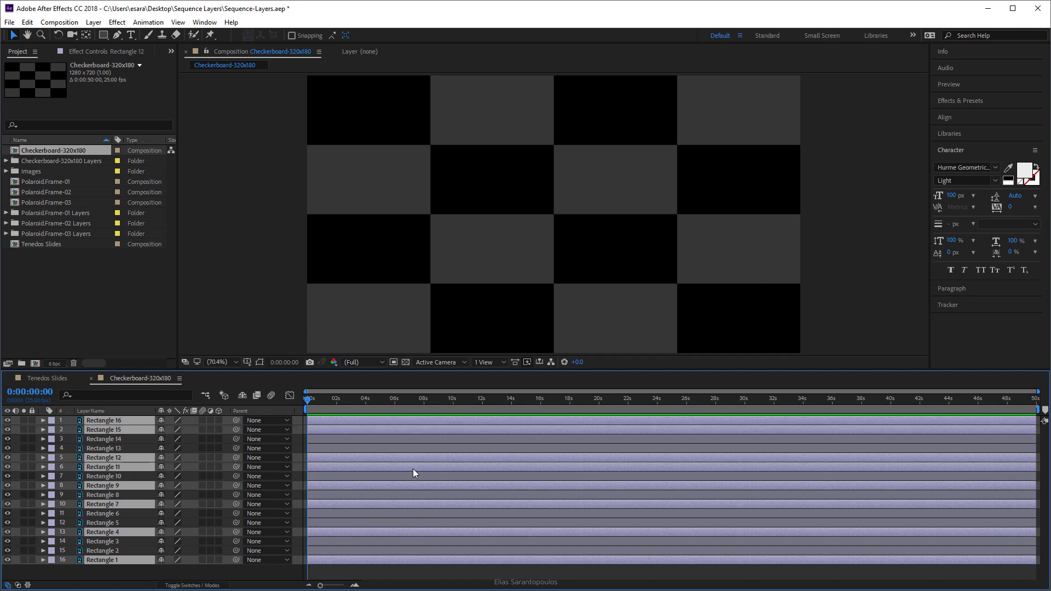
left_click(411, 440, "ctrl")
left_click(415, 514, "ctrl")
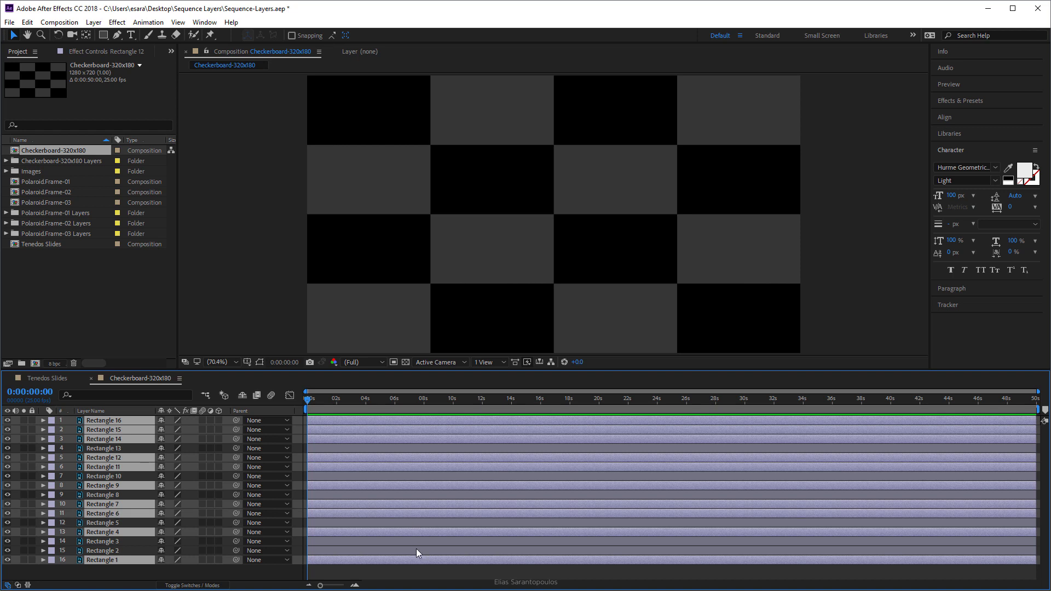
left_click(416, 549, "ctrl")
left_click(401, 448, "ctrl")
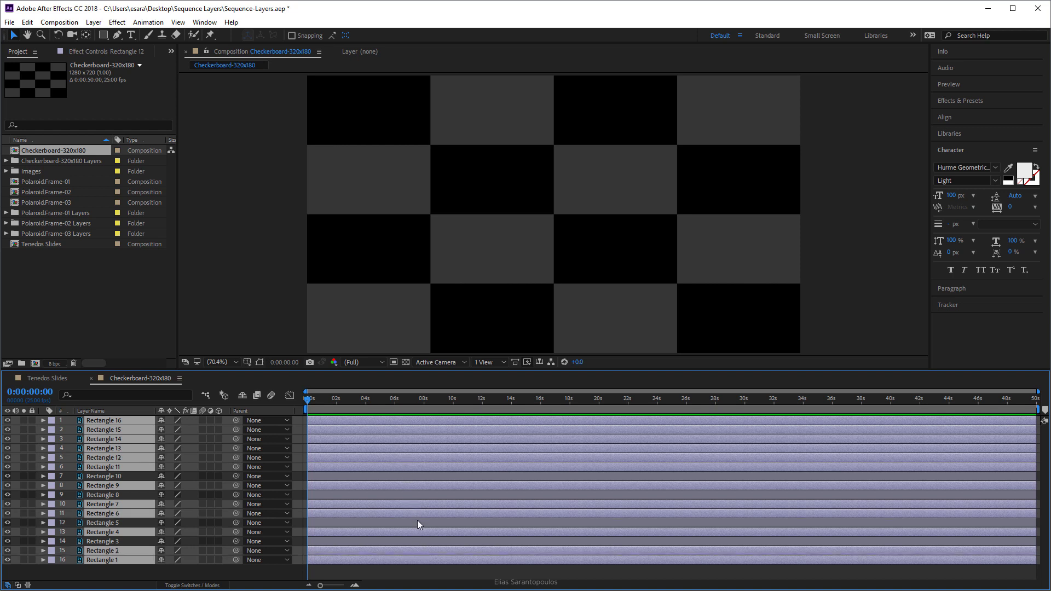
left_click(418, 523, "ctrl")
left_click(412, 476, "ctrl")
left_click(413, 495, "ctrl")
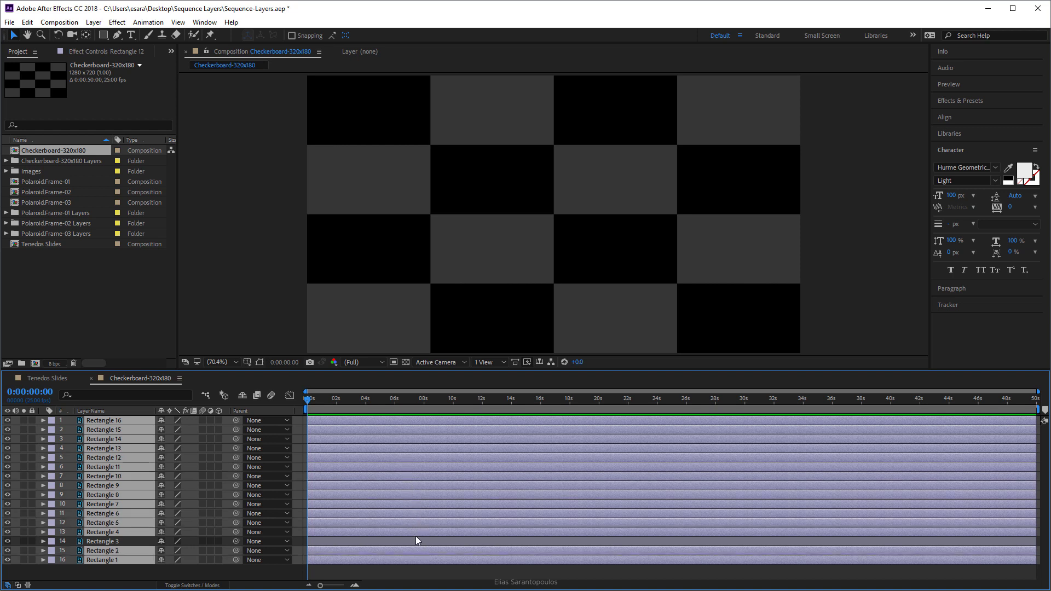
left_click(416, 541, "ctrl")
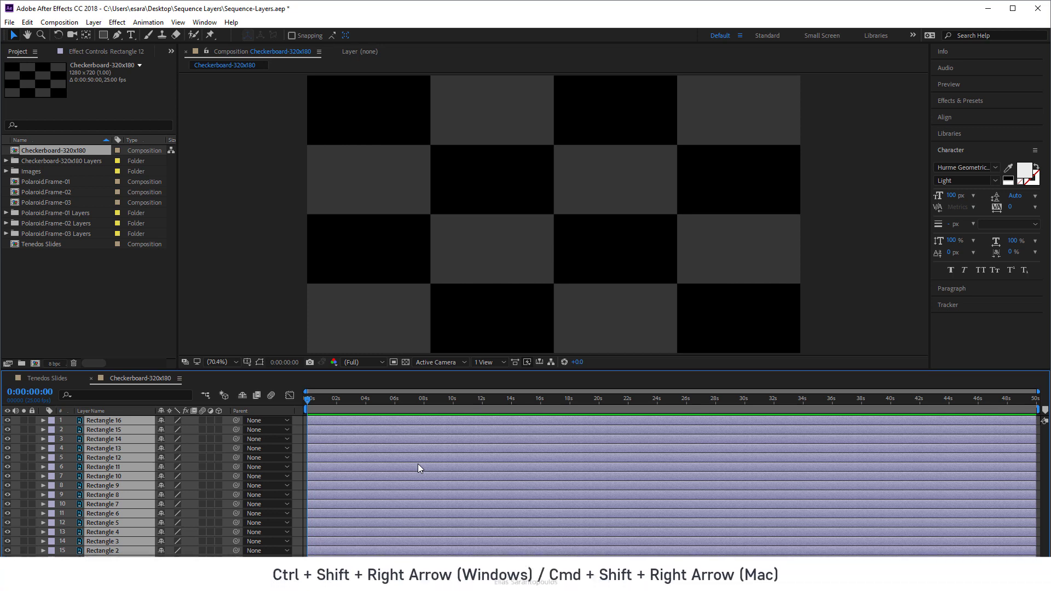
- Move the playhead ten frames ahead and trim all Rectangle layers to end at 0:00:00:10
key("ctrl+shift+Right")
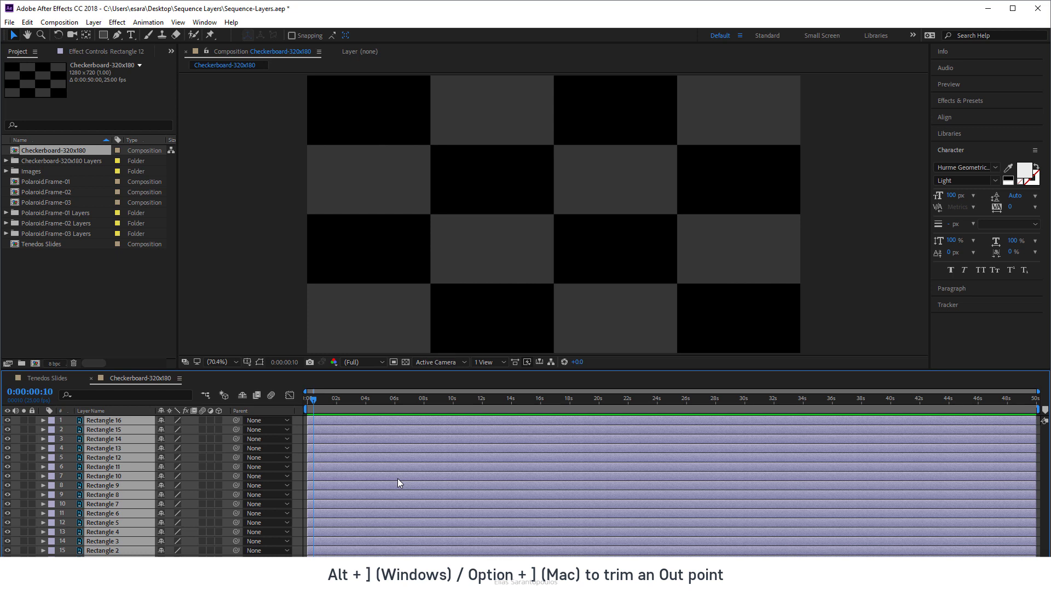
key("alt+bracketright")
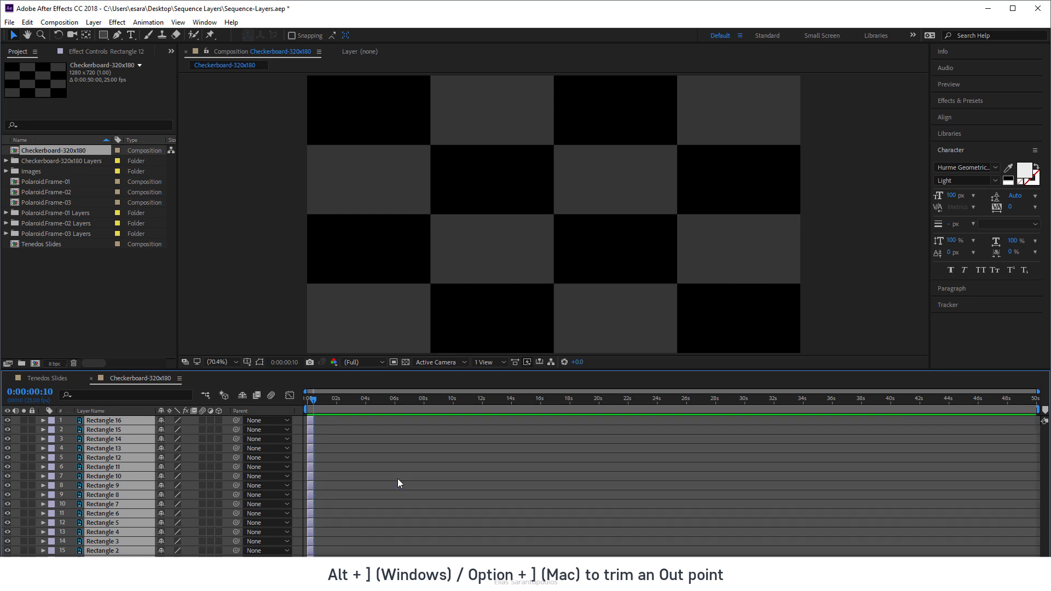
- Open Animation > Keyframe Assistant > Sequence Layers for the trimmed rectangles
left_click(146, 22)
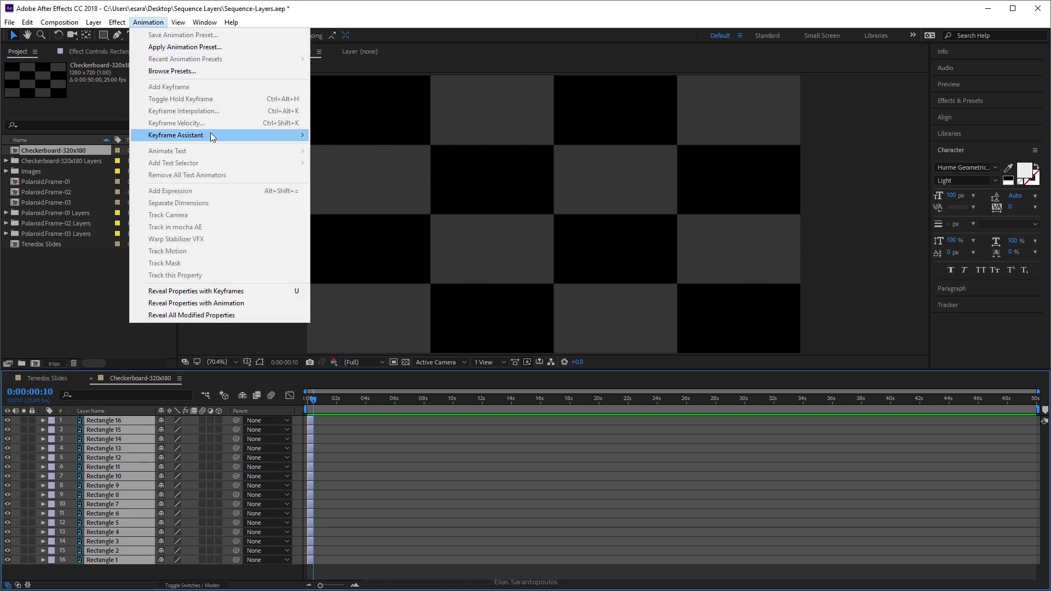
mouse_move(213, 137)
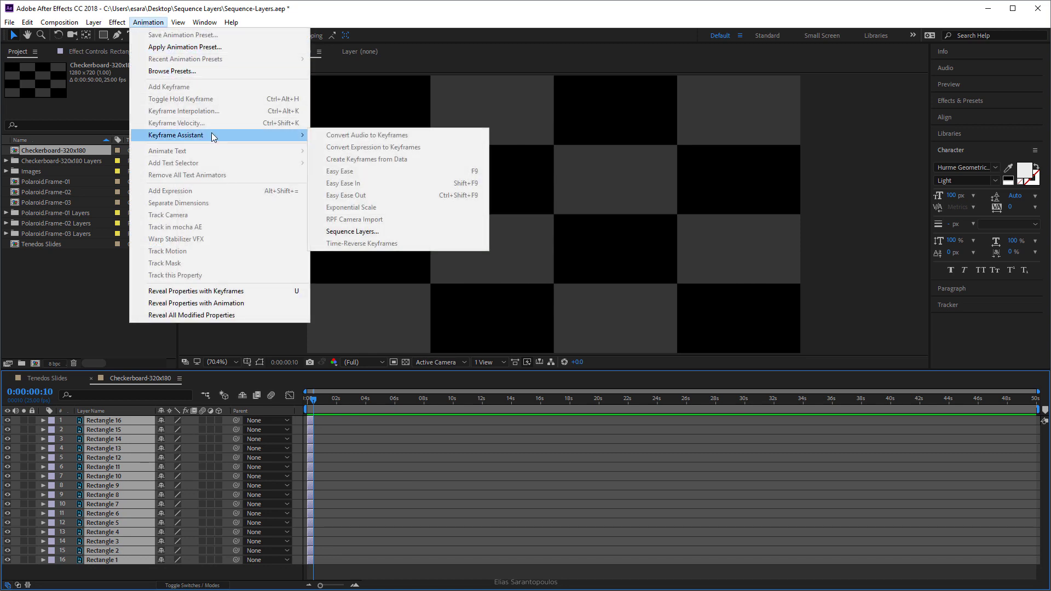
left_click(411, 234)
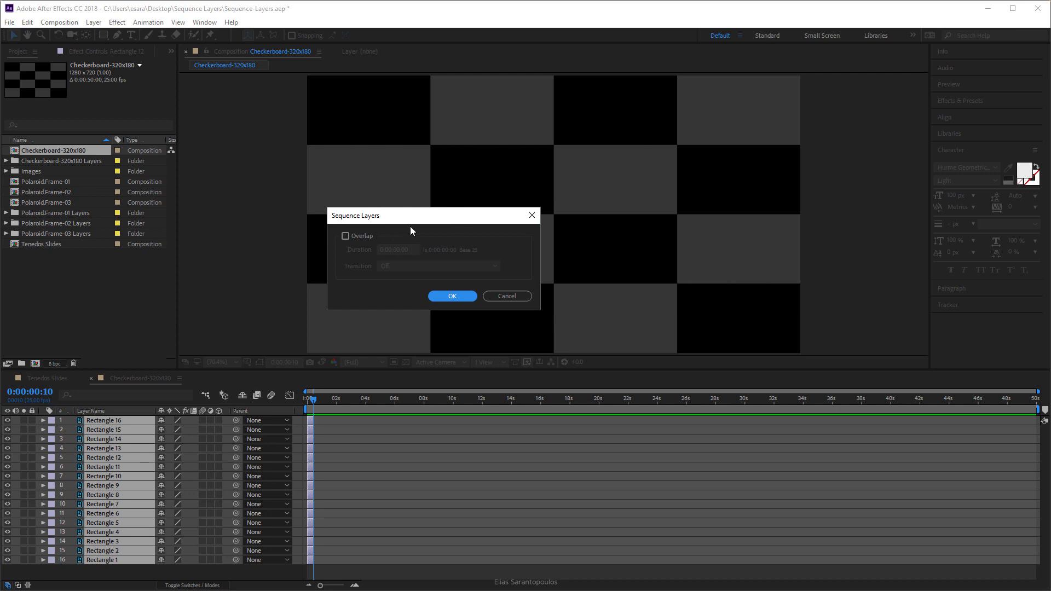
- Sequence the rectangle layers back-to-back, then zoom the timeline and scrub to preview
left_click(441, 296)
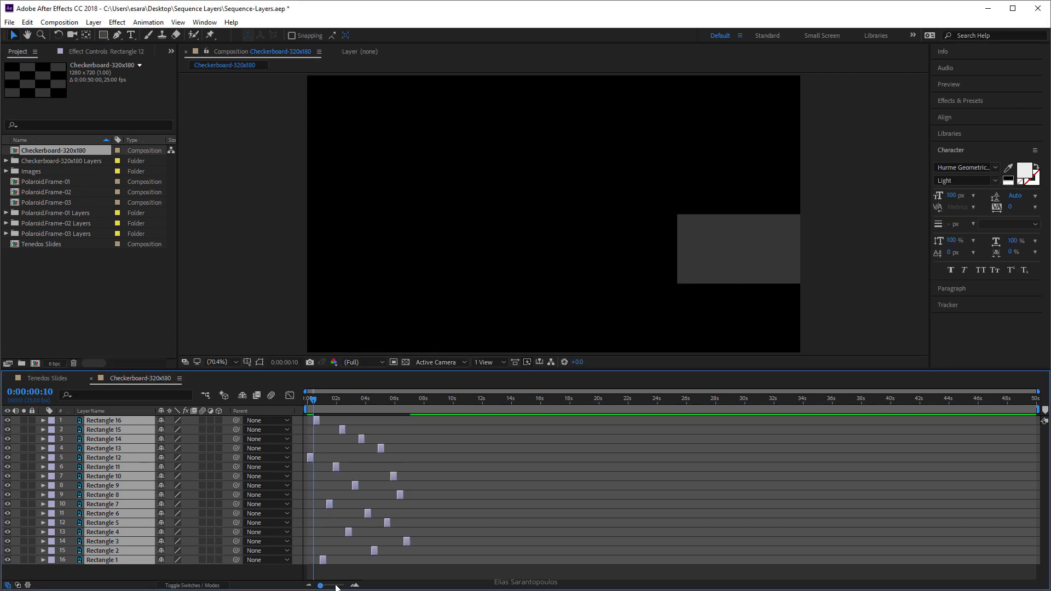
left_click_drag(324, 587, 329, 586)
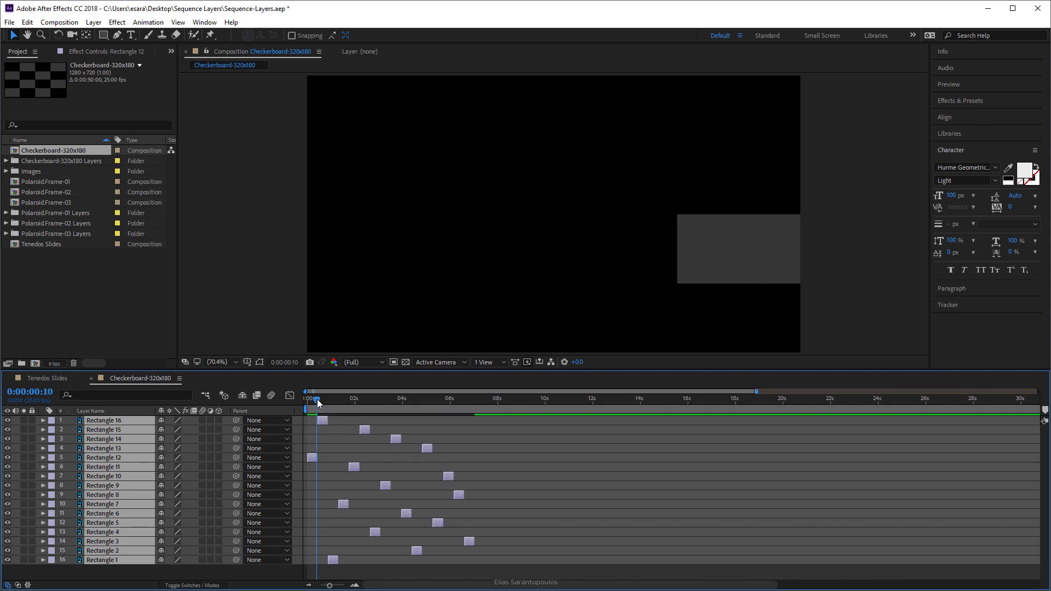
left_click_drag(317, 399, 378, 409)
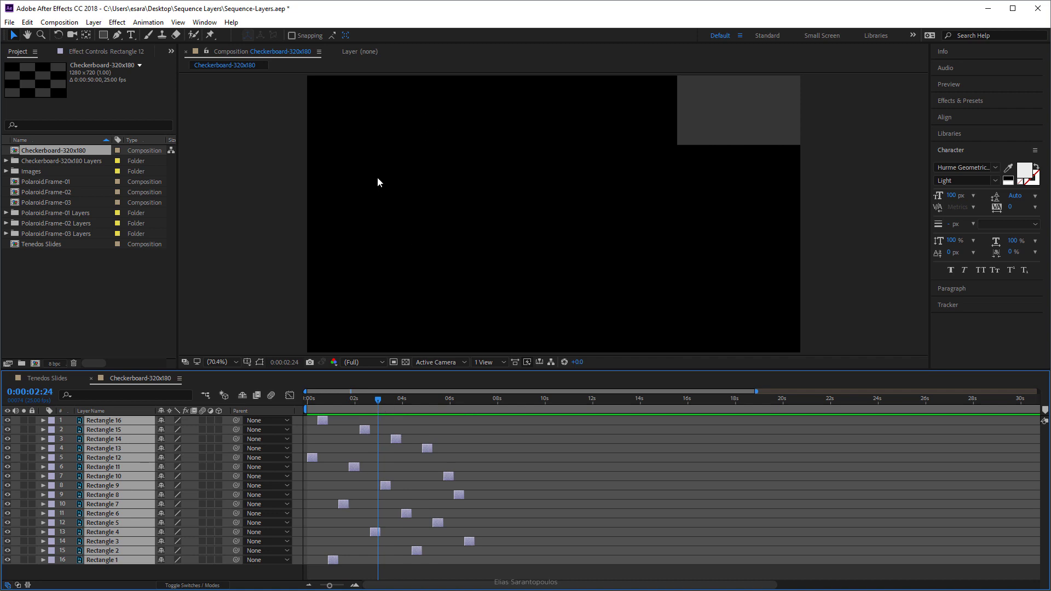
- Set the Checkerboard-320x180 background colour to white (FFFFFF) in Composition Settings
left_click(180, 379)
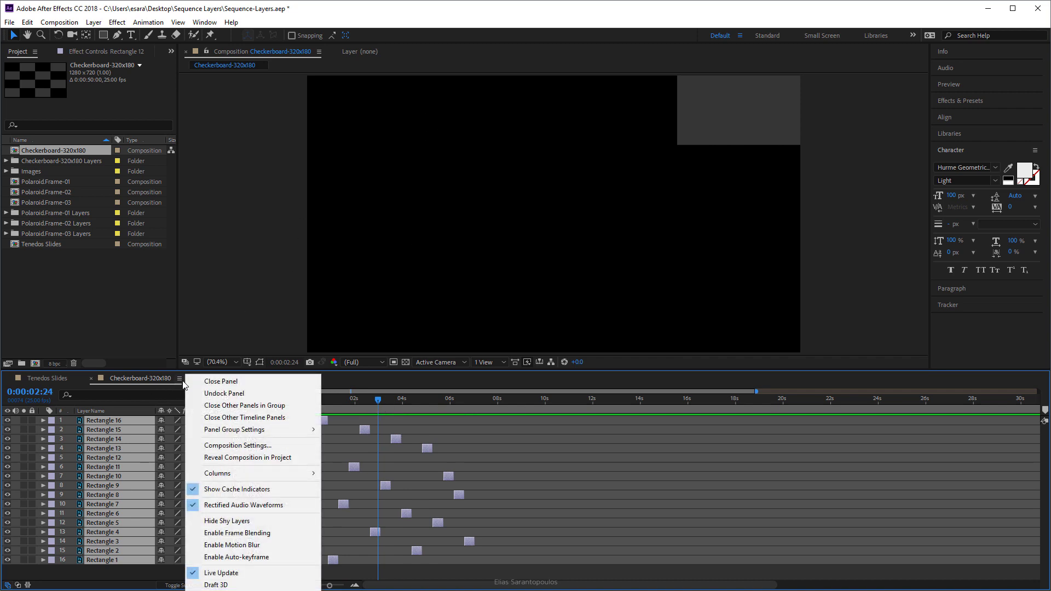
left_click(278, 446)
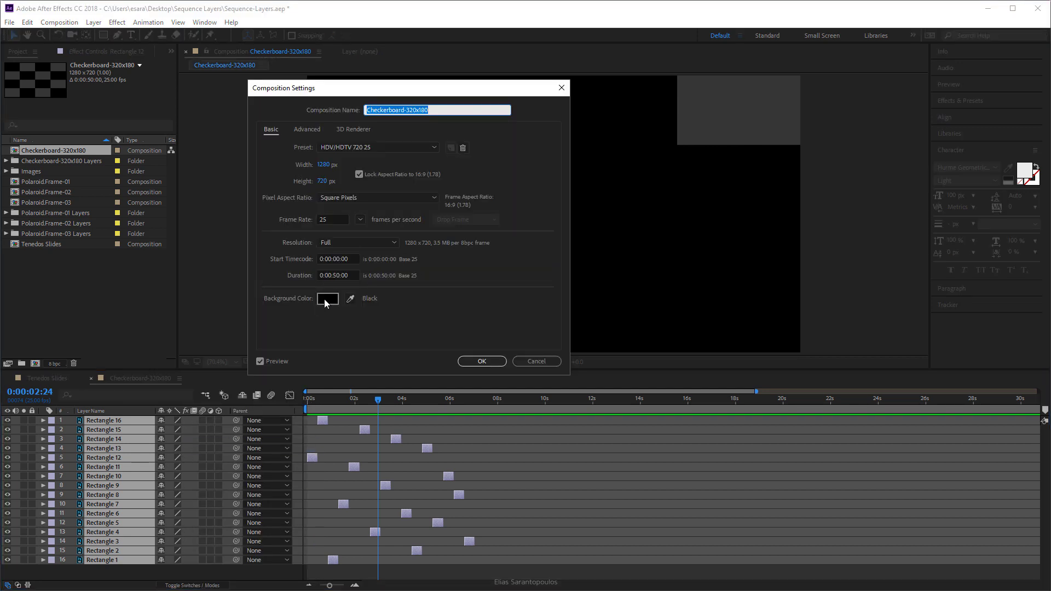
left_click(327, 298)
left_click_drag(265, 375, 235, 360)
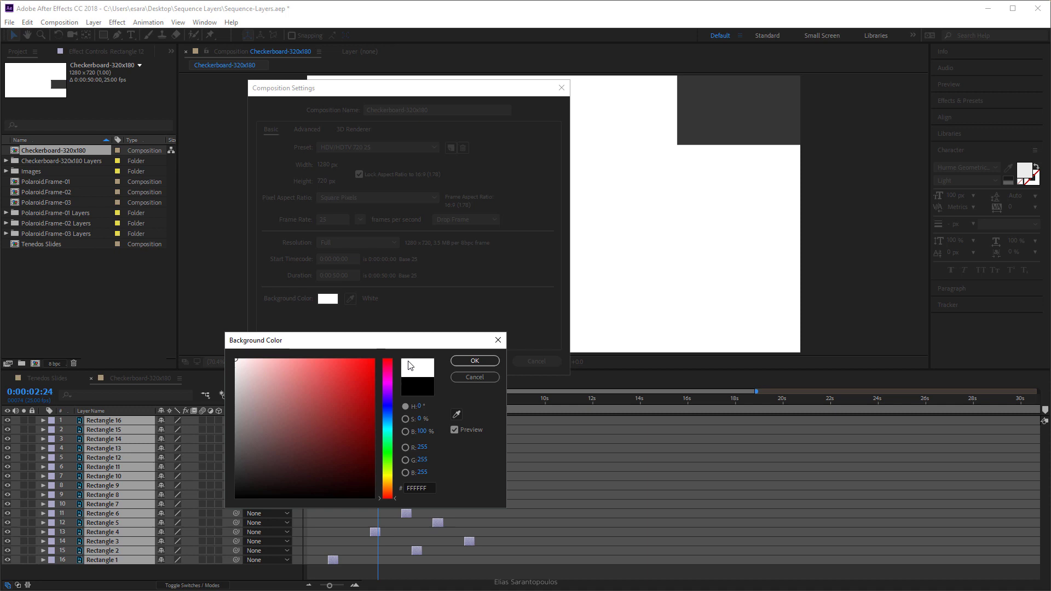
left_click(475, 361)
left_click(469, 362)
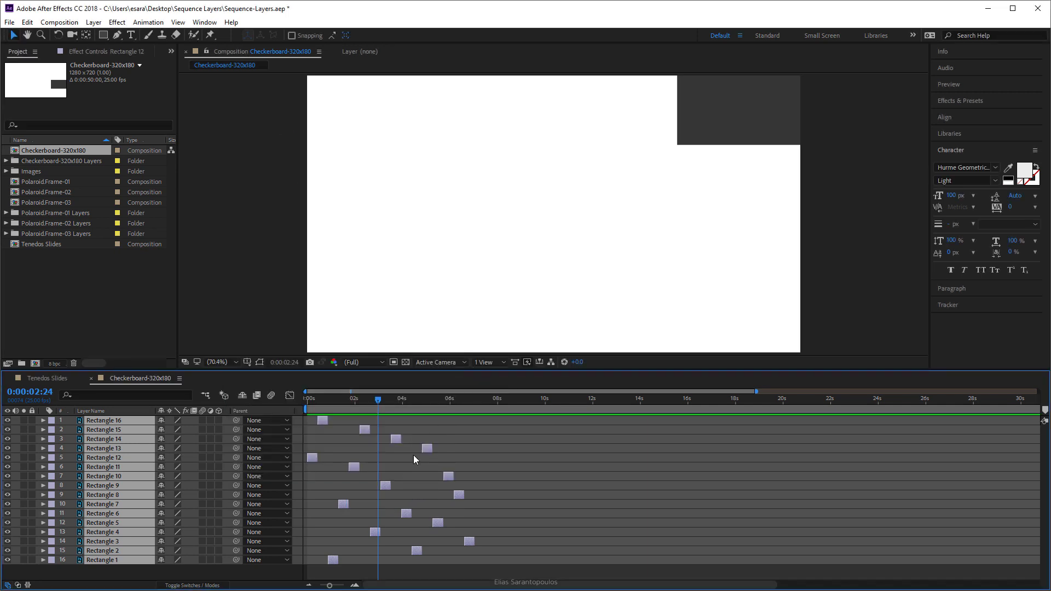
- Scrub through the squares, deselect all, and select Rectangle 3 around 6 seconds
left_click_drag(380, 405, 410, 407)
left_click(527, 528)
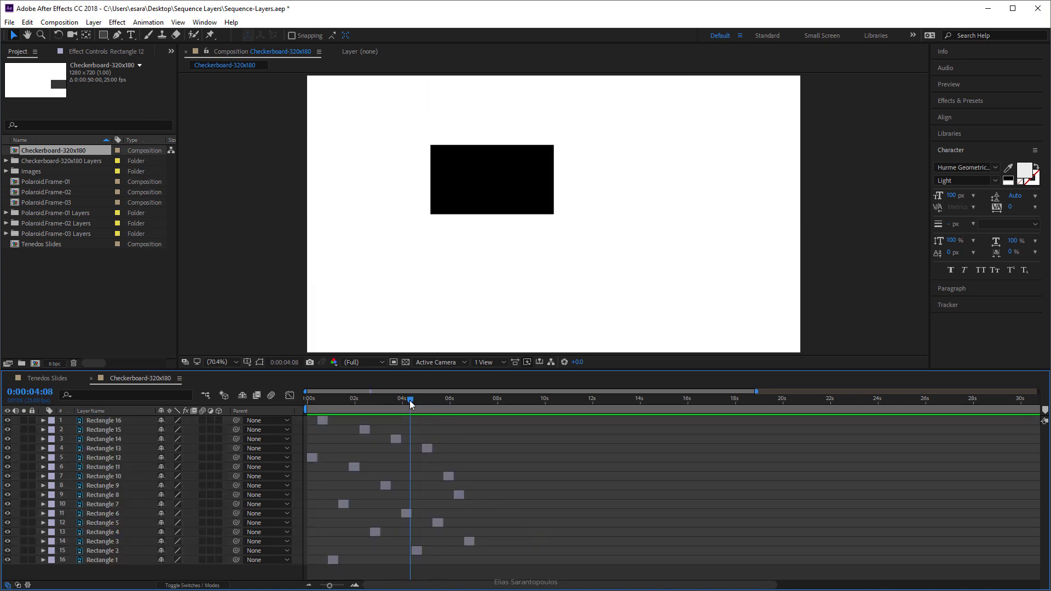
left_click_drag(411, 404, 472, 405)
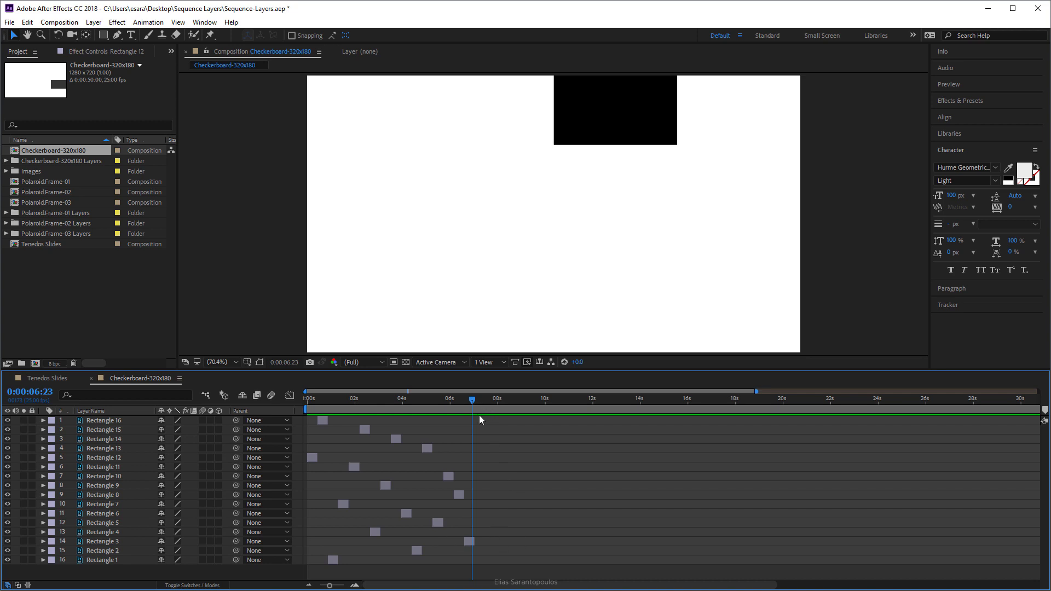
left_click(471, 542)
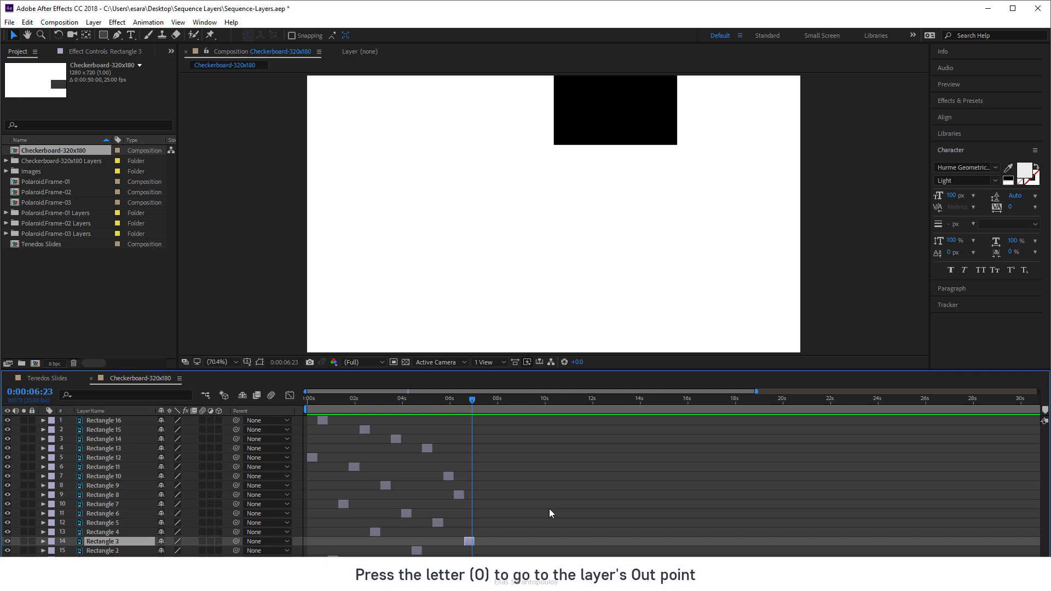
- Jump to Rectangle 3's out point and extend all layers to end at 0:00:07:00
key("o")
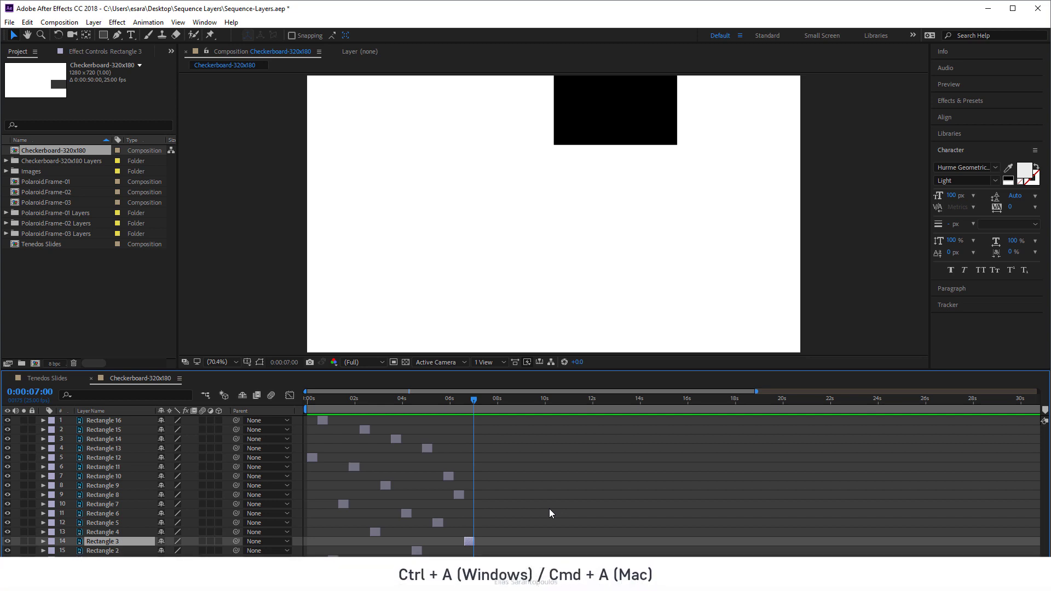
key("ctrl+a")
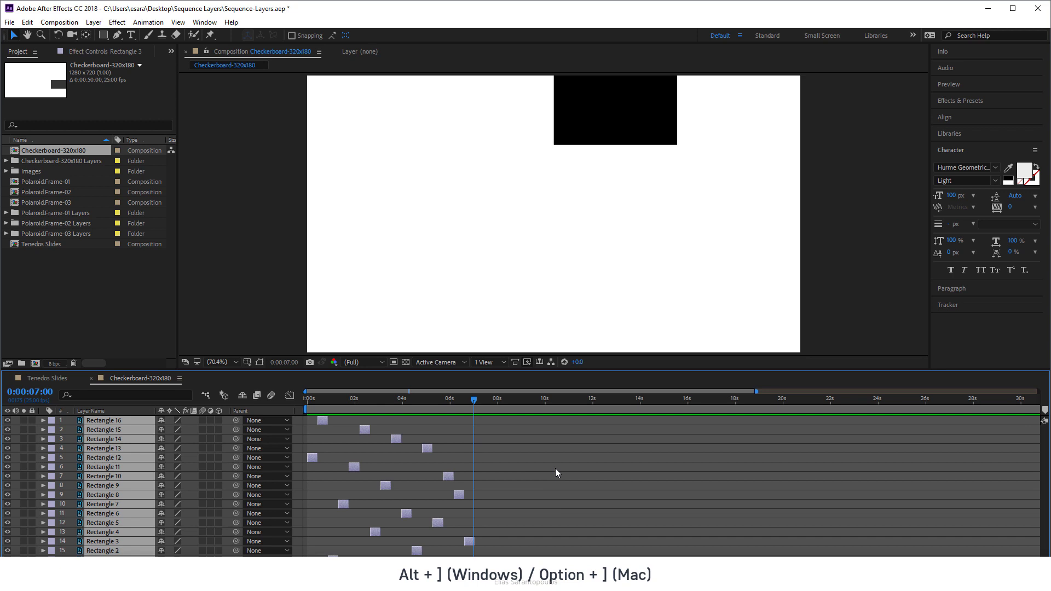
key("alt+bracketright")
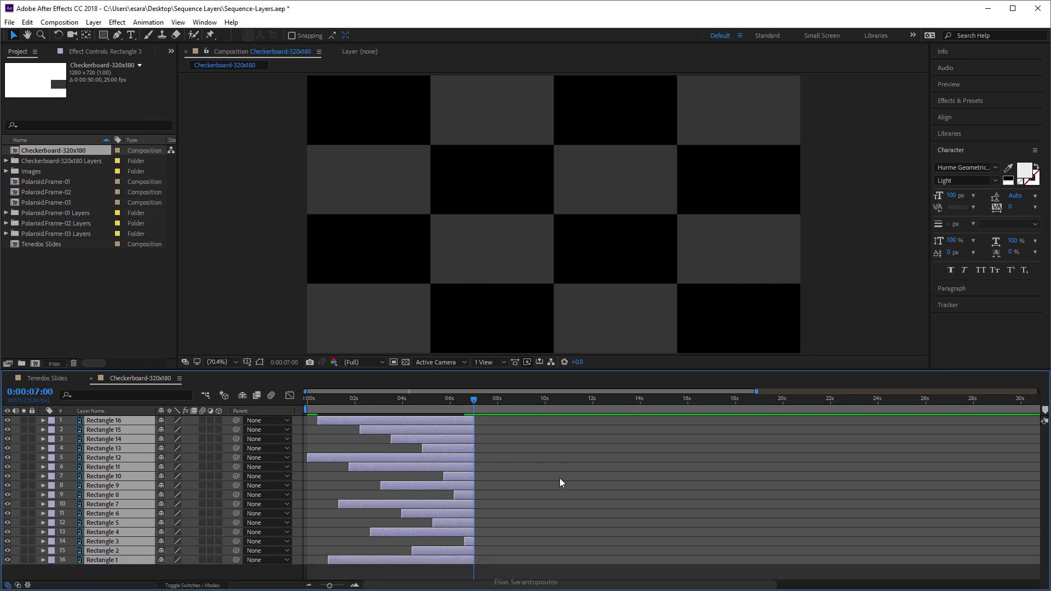
- End the work area at 7 seconds and trim the composition to the work area
key("n")
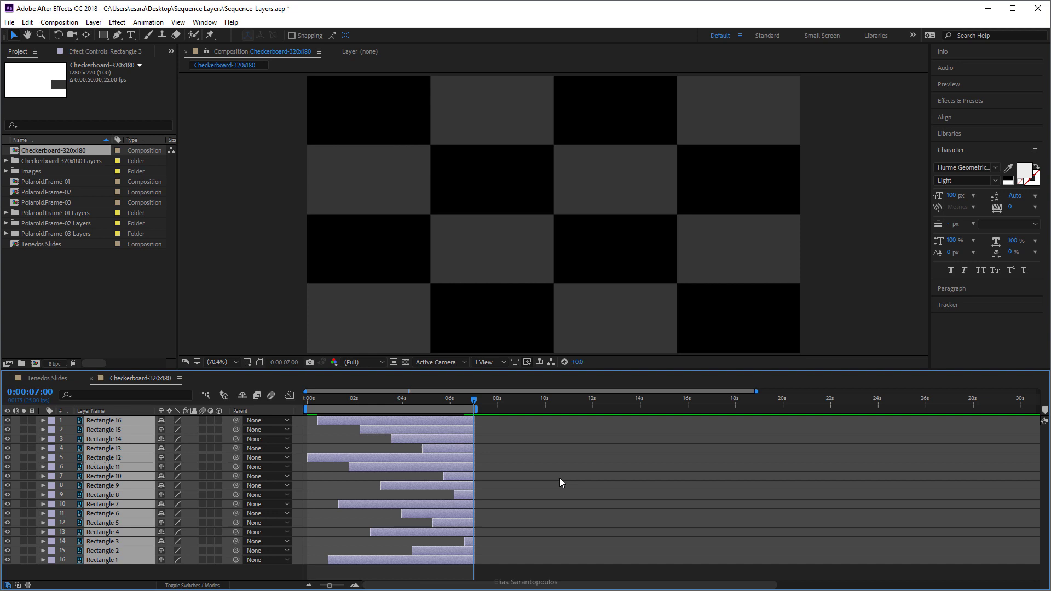
right_click(458, 409)
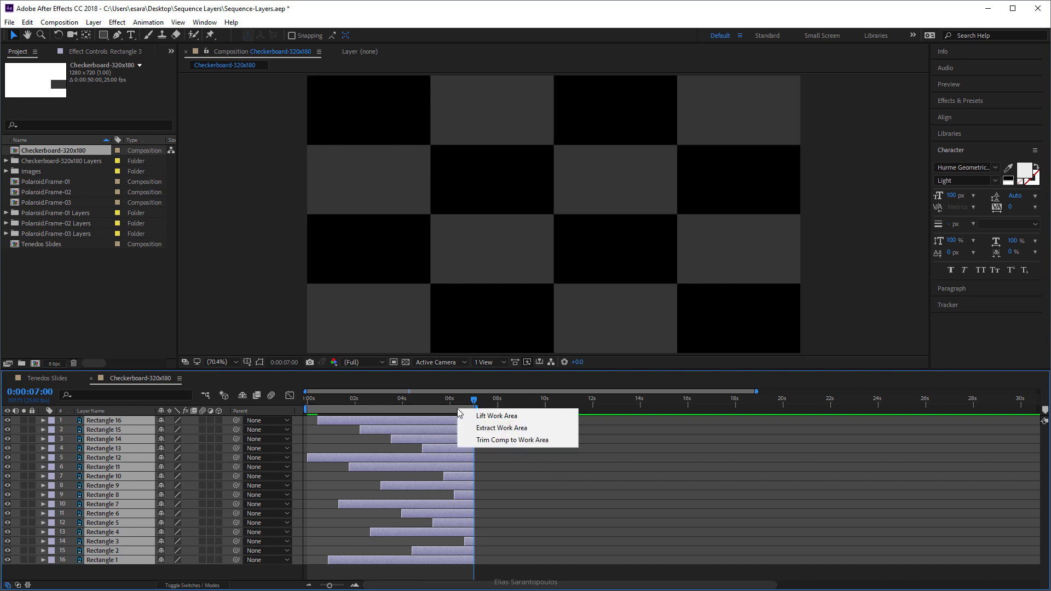
left_click(564, 441)
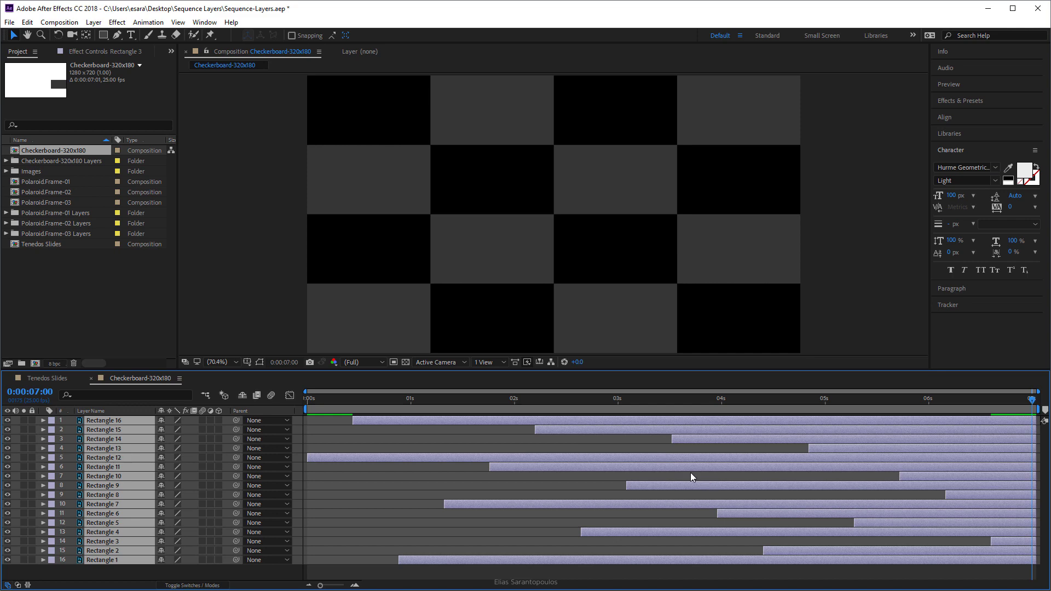
- Add Checkerboard-320x180 as the top layer of Tenedos Slides and scrub to check the squares
left_click(16, 244)
double_click(17, 244)
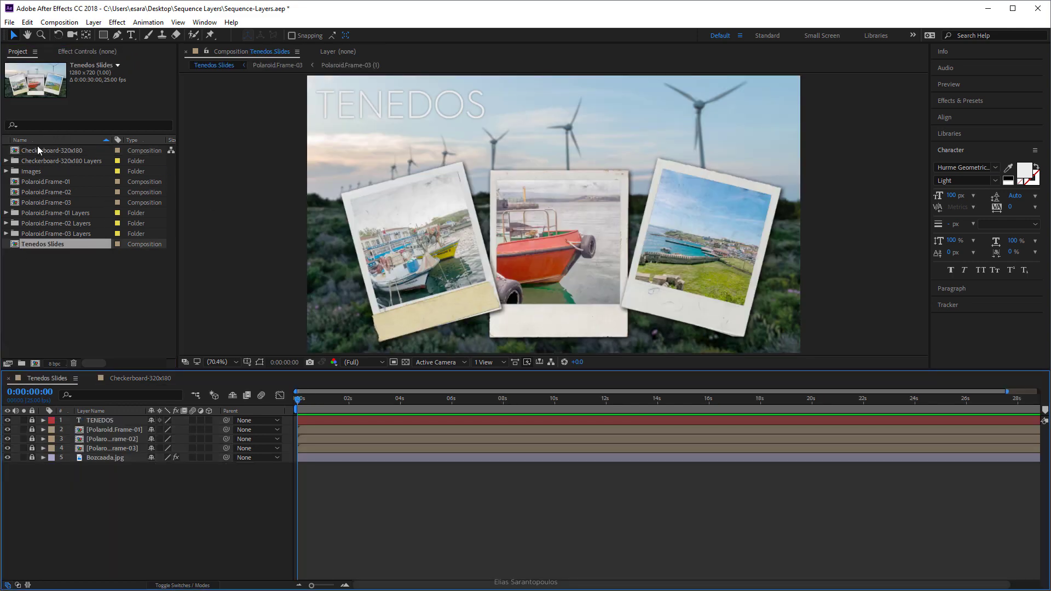
left_click_drag(38, 153, 113, 420)
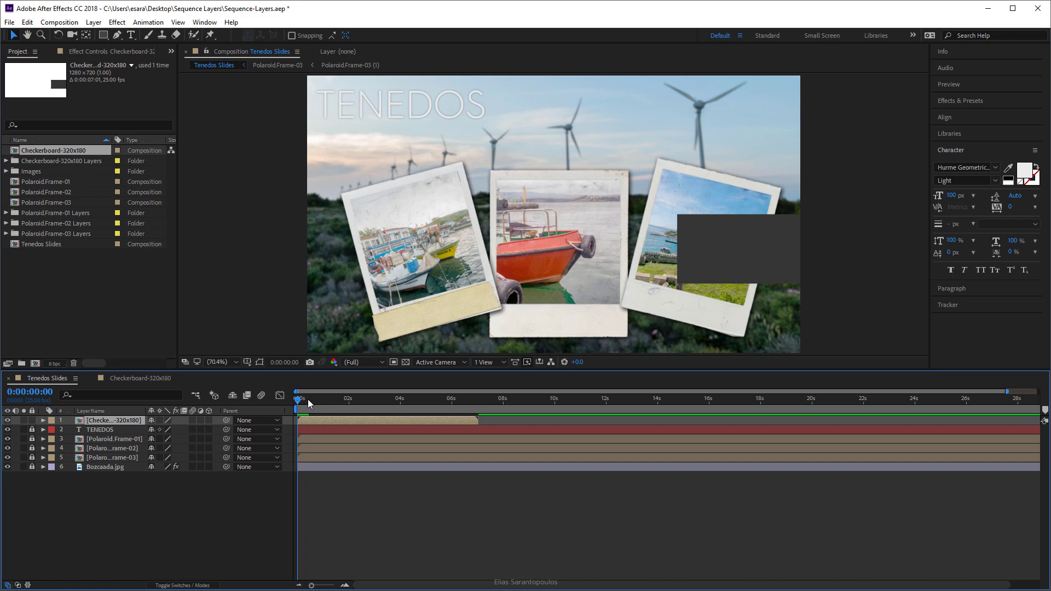
left_click_drag(299, 404, 348, 404)
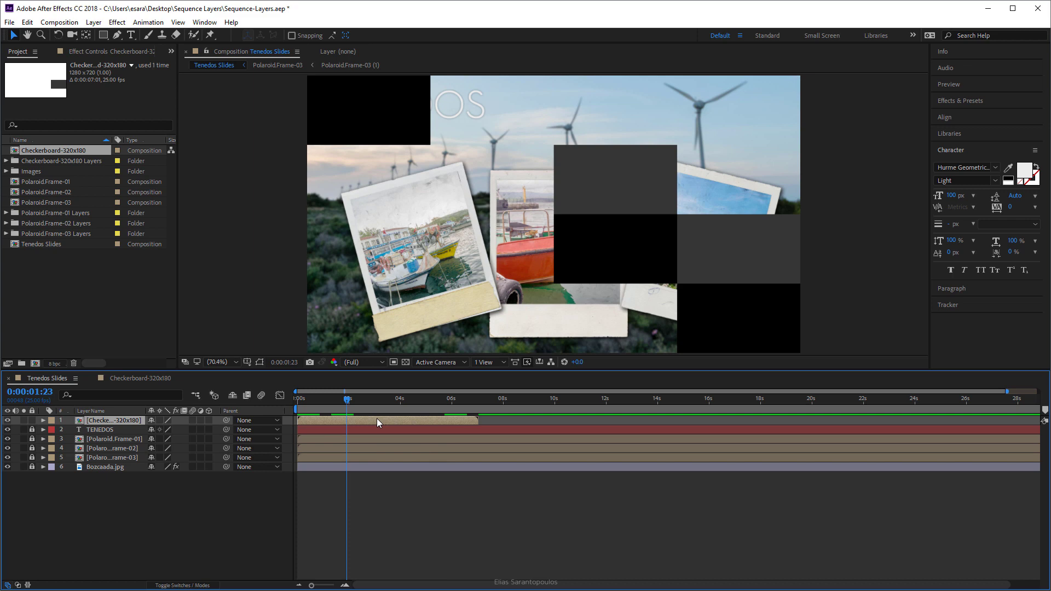
- Time-reverse the Checkerboard-320x180 layer and return to the composition start
left_click(94, 21)
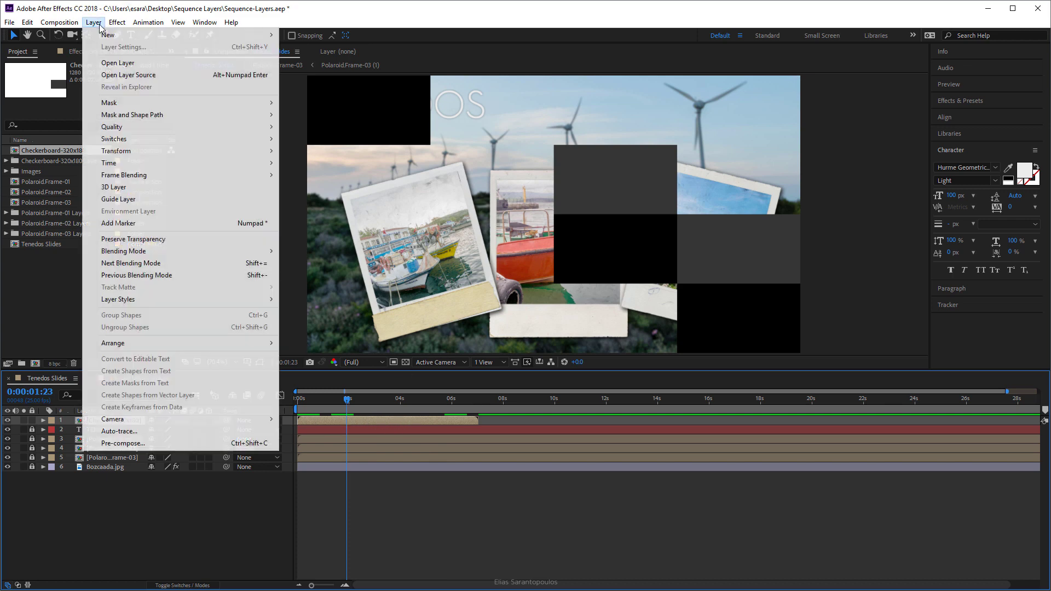
mouse_move(152, 165)
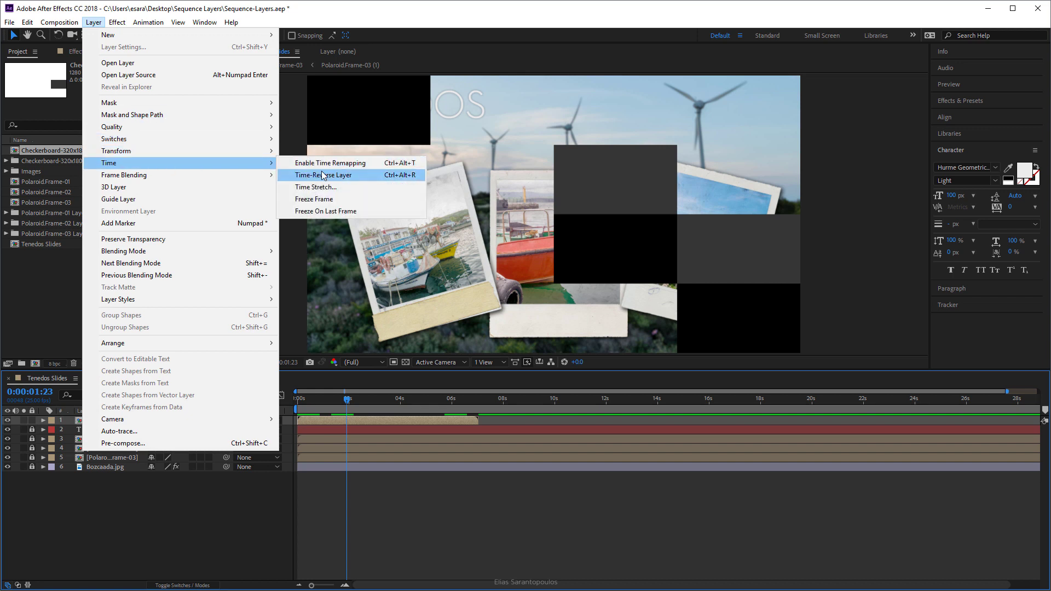
left_click(377, 175)
key("Home")
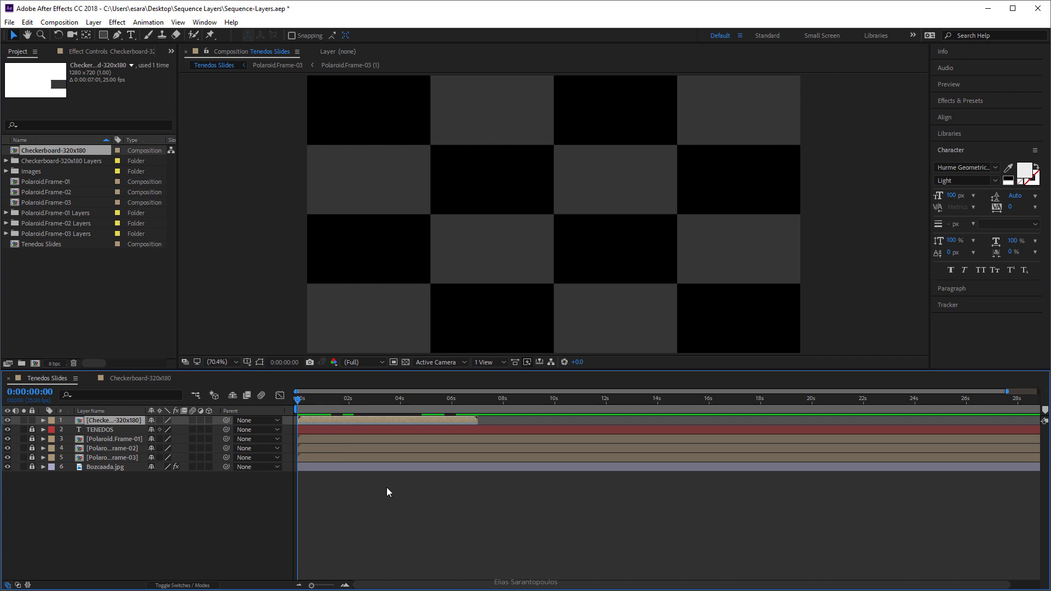
- Play Tenedos Slides to watch the checkerboard clear and reveal the polaroids and TENEDOS title
key("space")
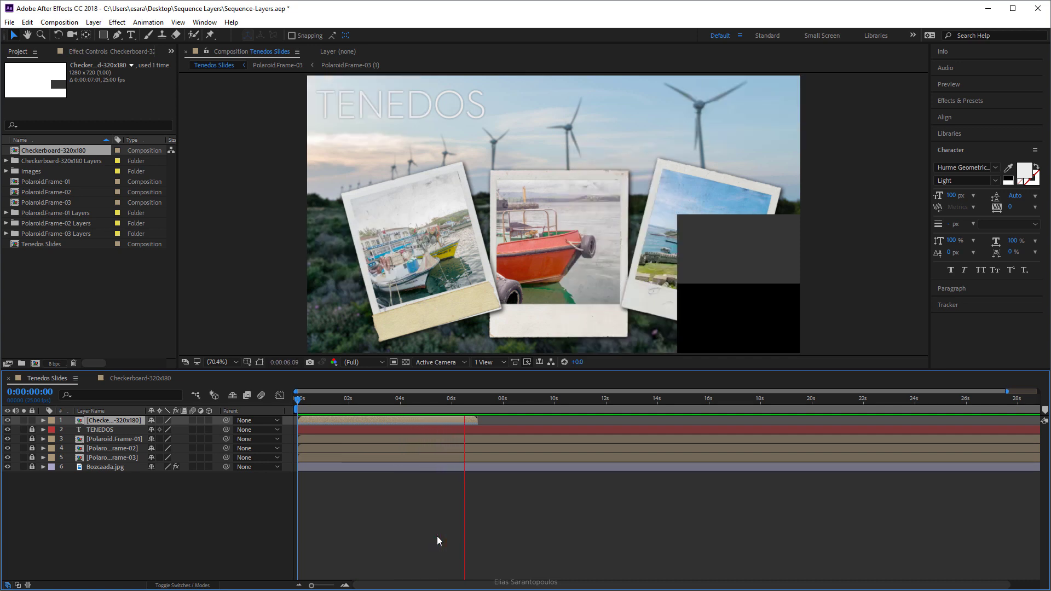
key("space")
key("space")
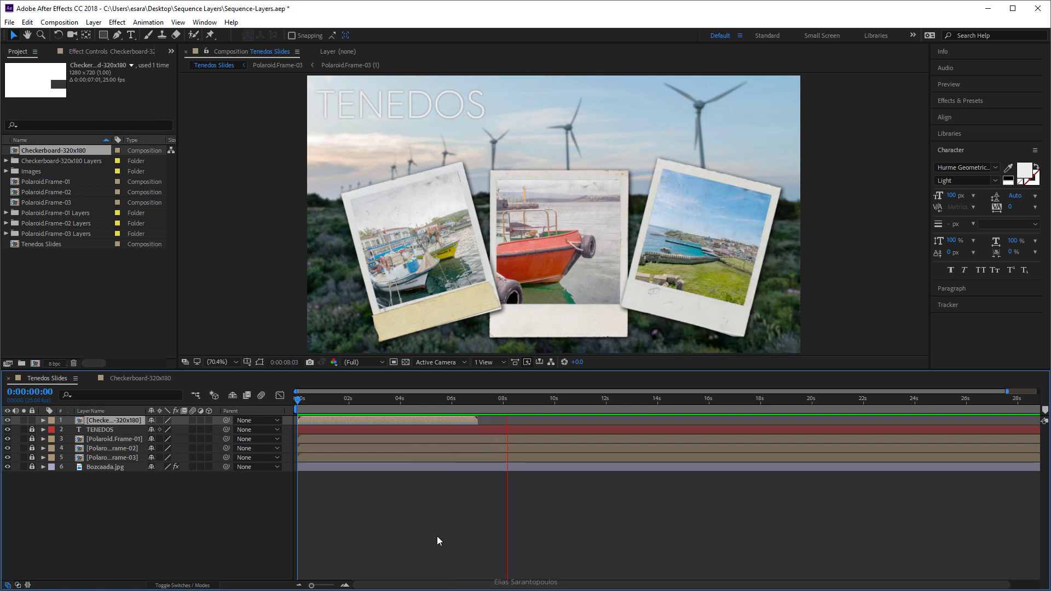
key("space")
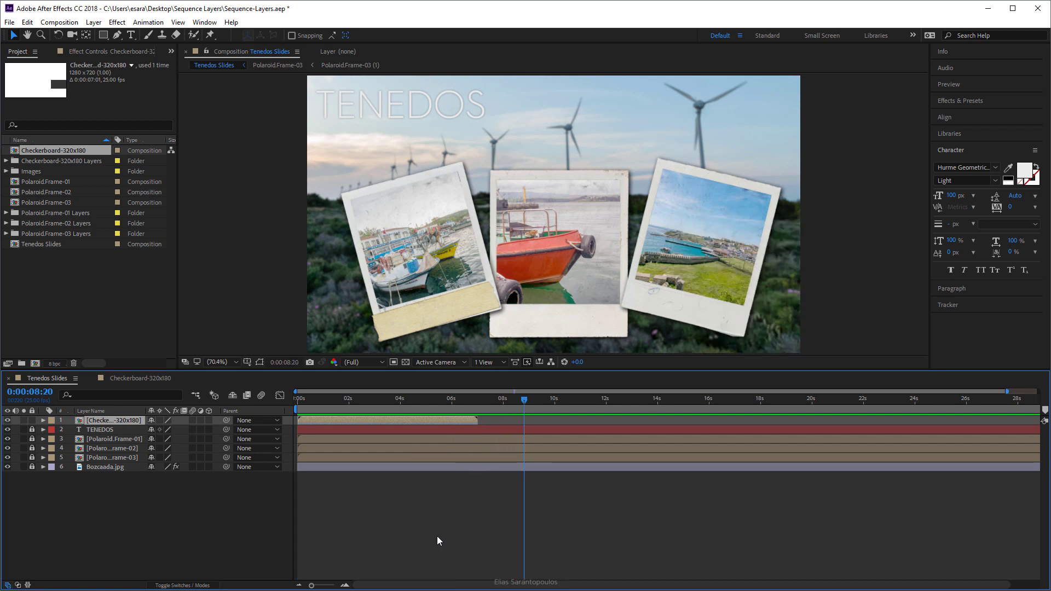